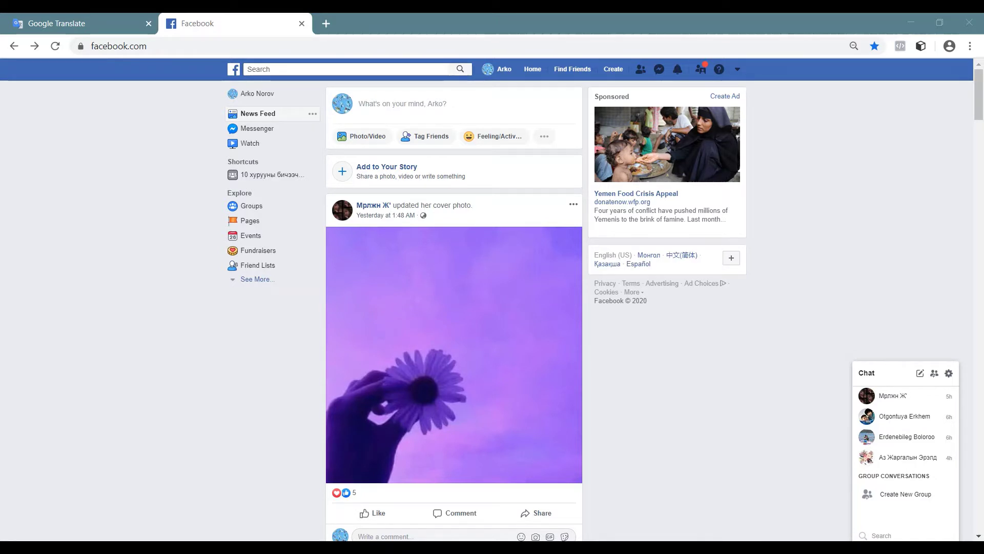
scroll(795, 193, "down", 10)
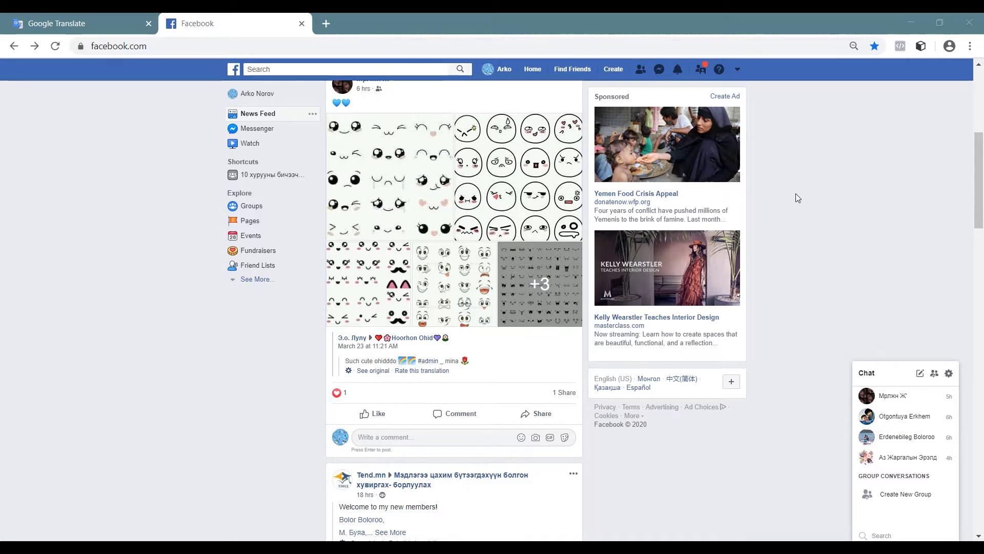
left_click(821, 170)
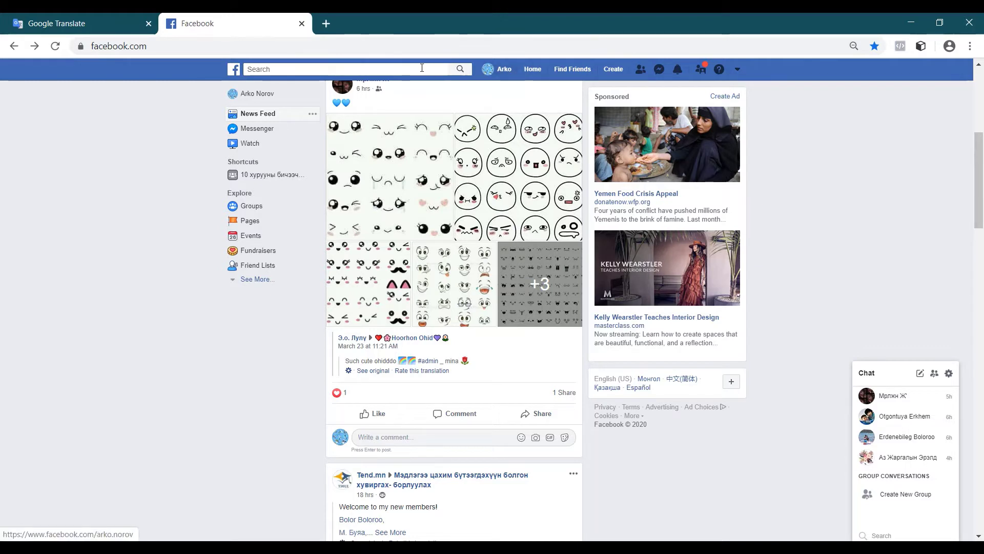
Step: Search the quick help for "convert to page" and open the answer on how to convert a profile to a Facebook Page
left_click(720, 70)
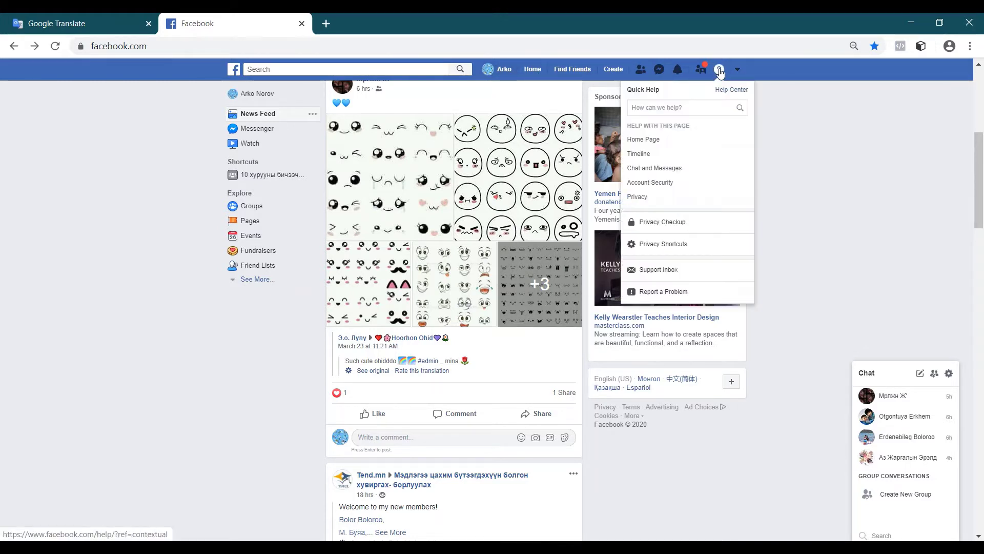
left_click(688, 109)
type("cor")
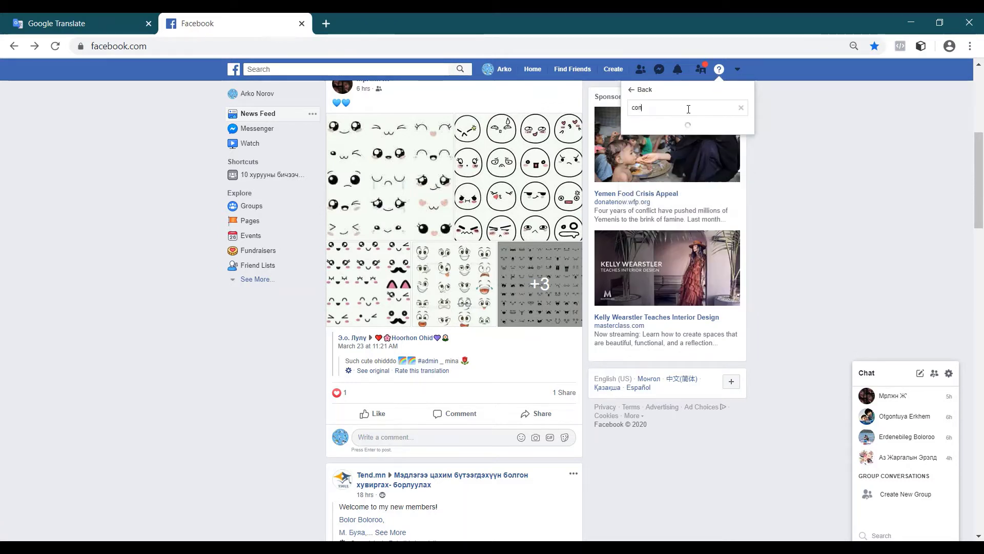
type("vert to")
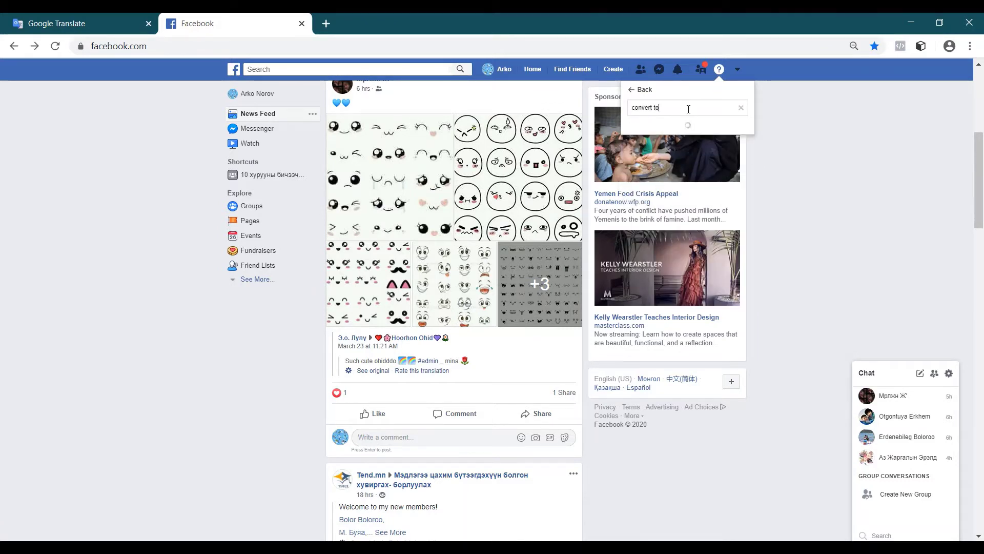
type(" page")
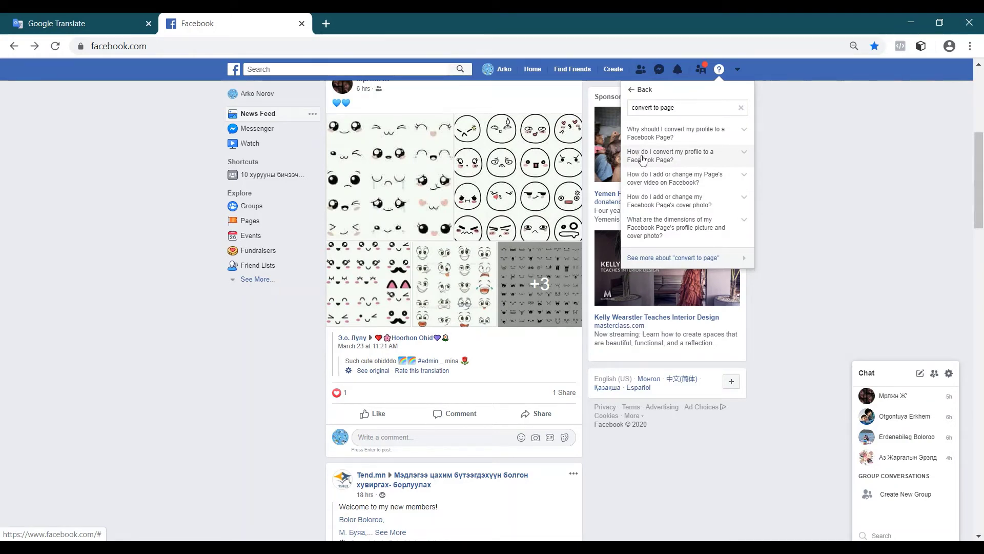
scroll(629, 150, "up", 10)
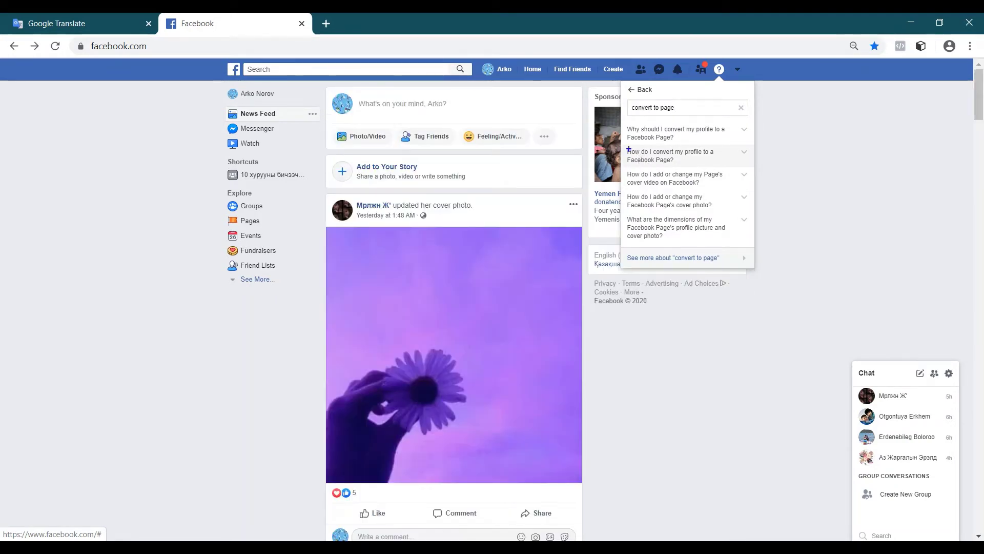
left_click(629, 149)
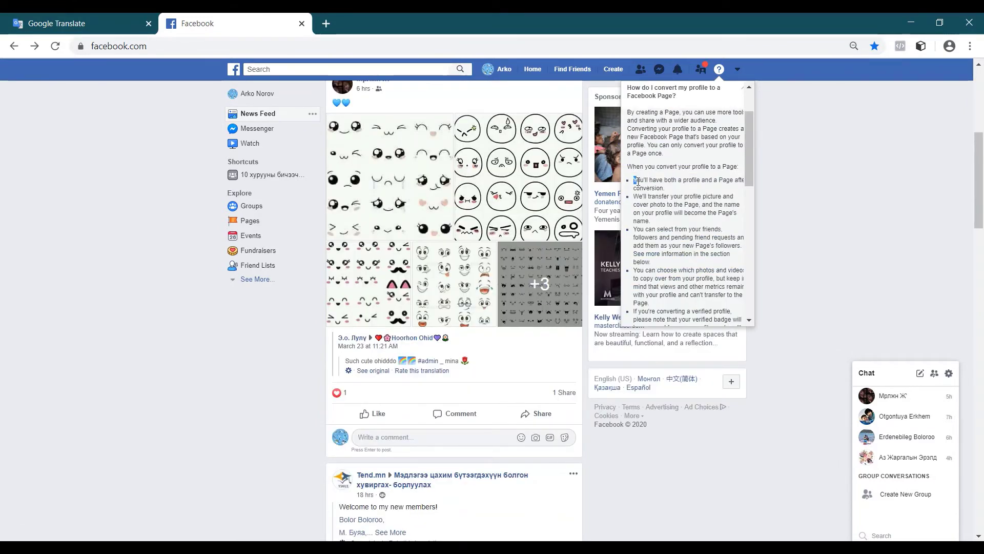
Step: Read the help article's points on what is transferred when converting a profile: name, pictures, followers, photos and videos
mouse_move(637, 180)
left_mouse_down()
mouse_move(676, 190)
mouse_move(652, 189)
left_mouse_up()
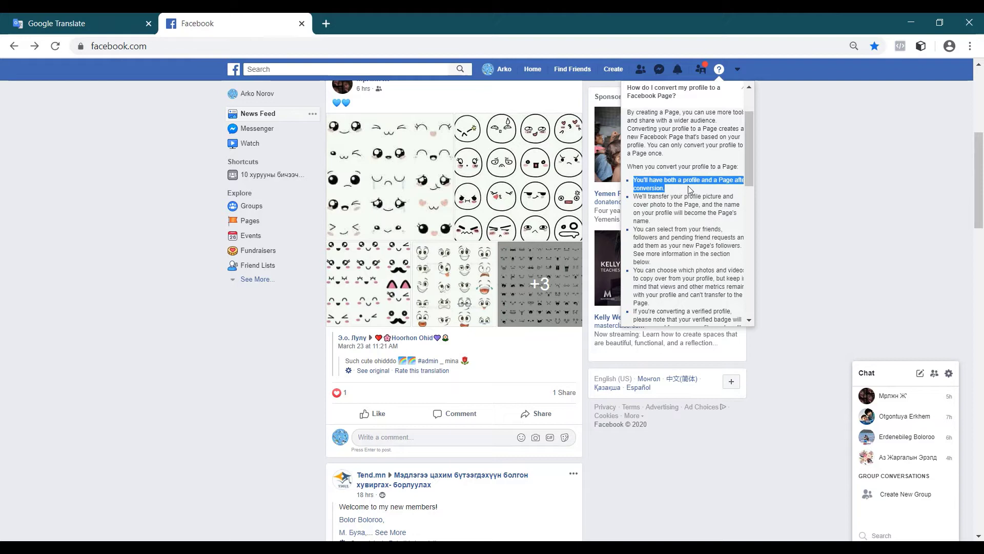
left_click(638, 197)
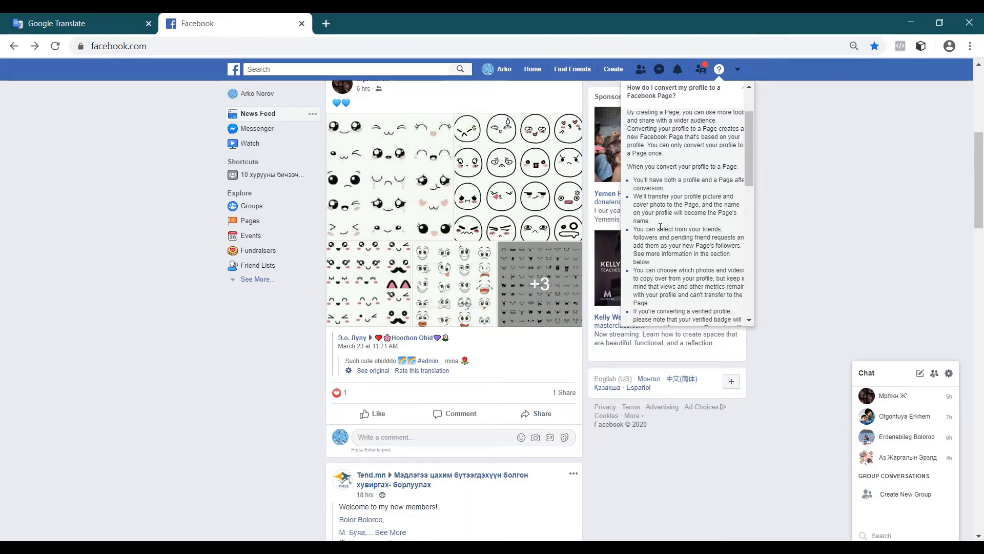
left_click_drag(653, 222, 631, 196)
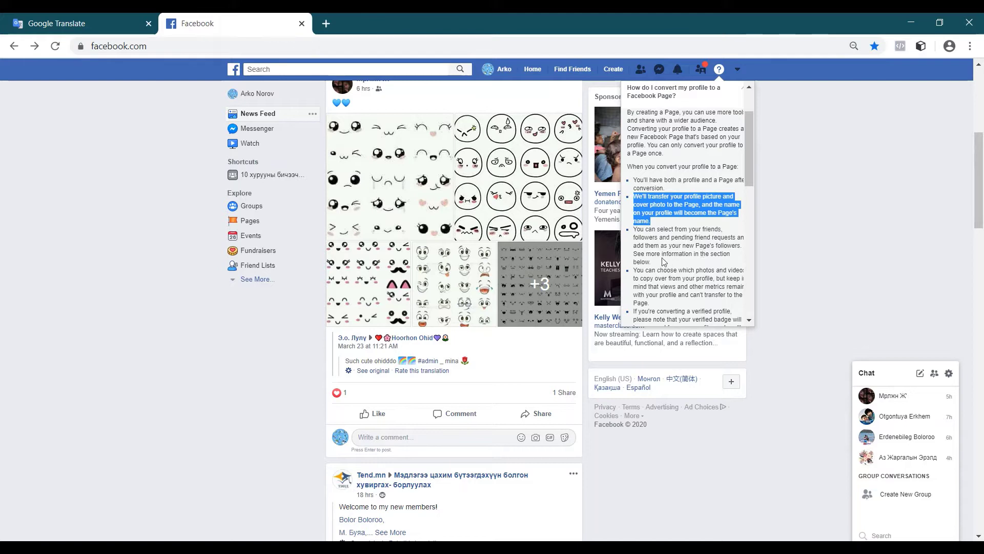
left_click(636, 232)
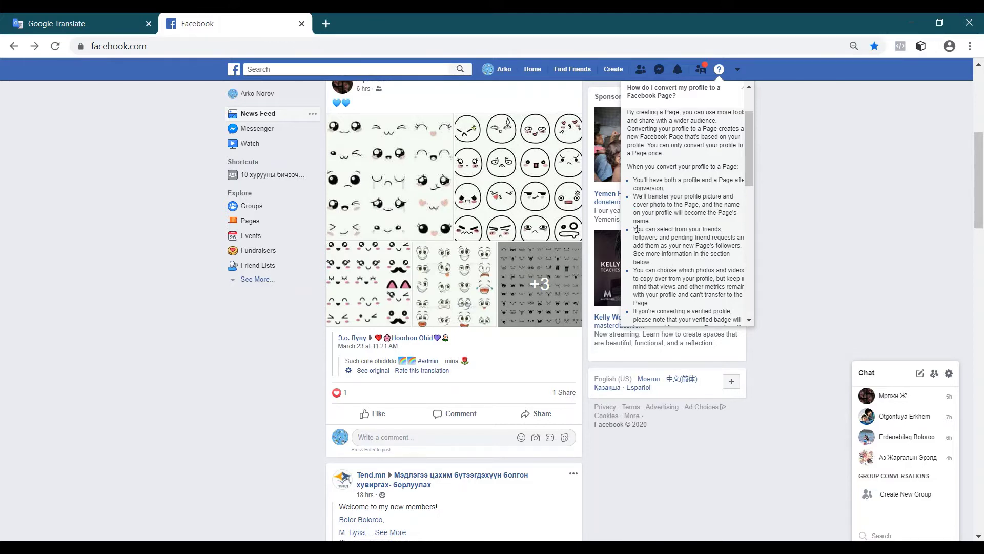
left_click_drag(634, 228, 655, 264)
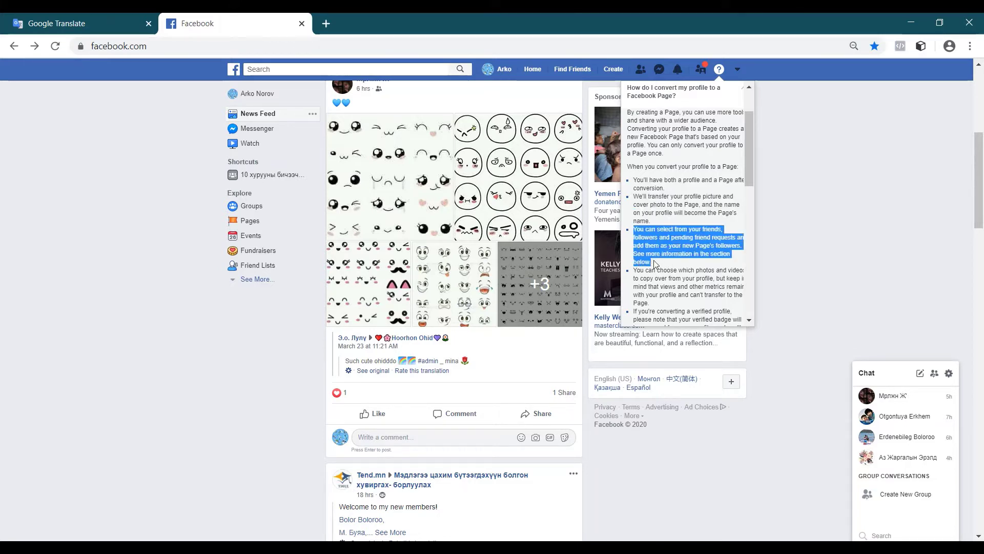
left_click(652, 246)
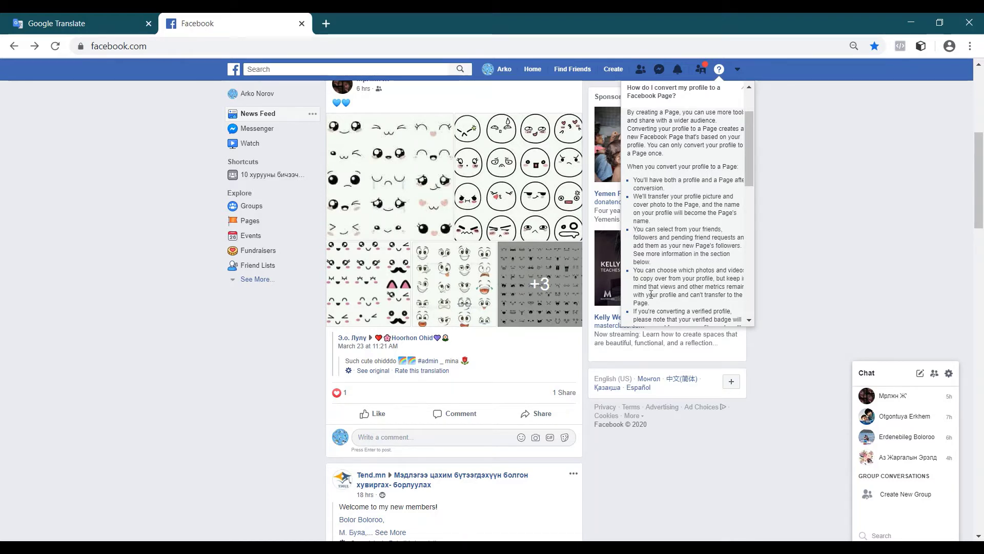
left_click_drag(634, 270, 683, 293)
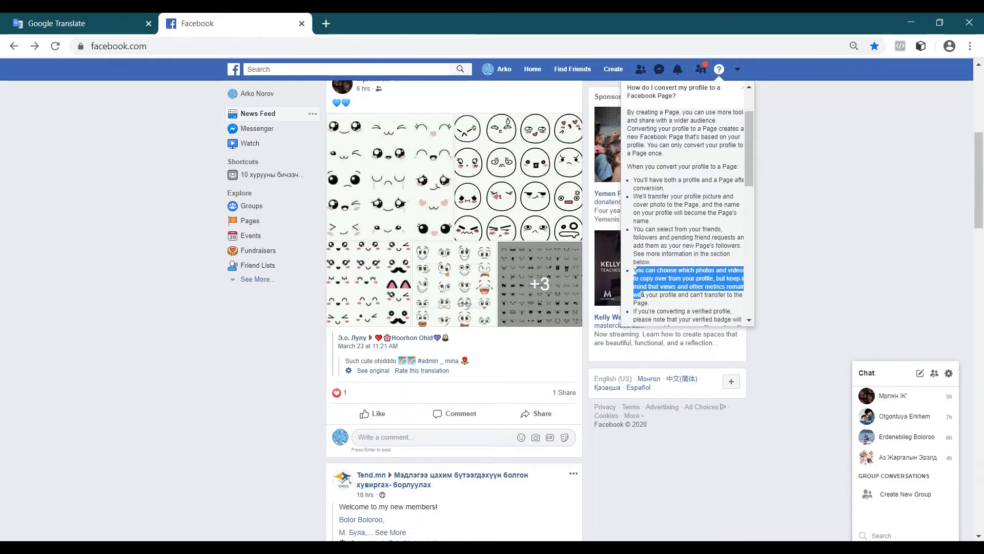
left_click(683, 293)
Step: Start creating a Facebook Page based on the profile from the help article's conversion instructions
scroll(684, 292, "down", 3)
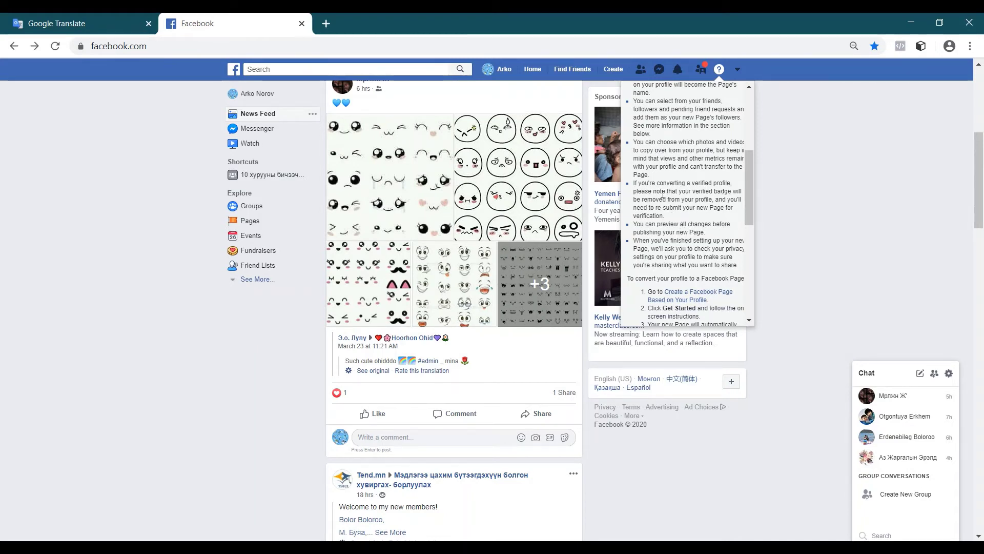
scroll(663, 194, "down", 1)
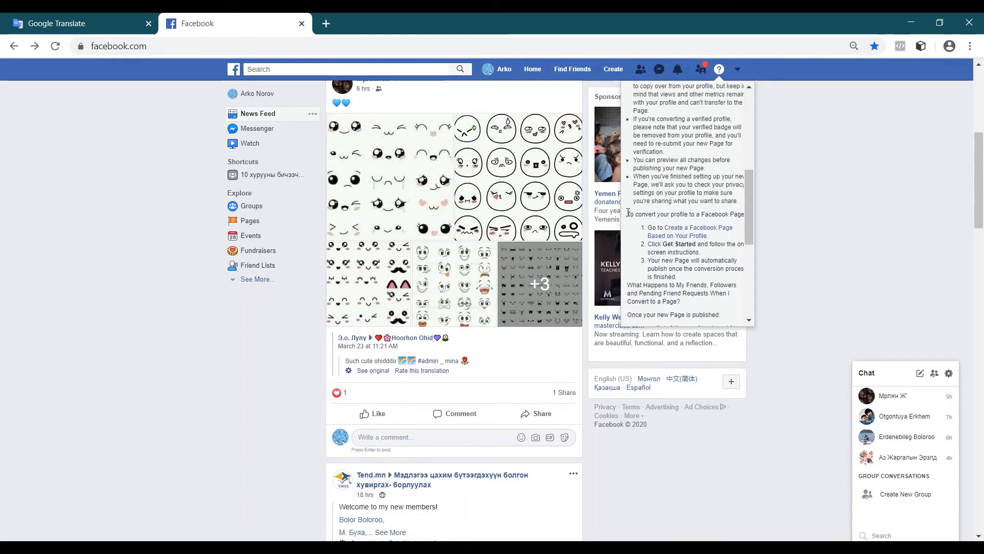
left_click_drag(628, 212, 744, 217)
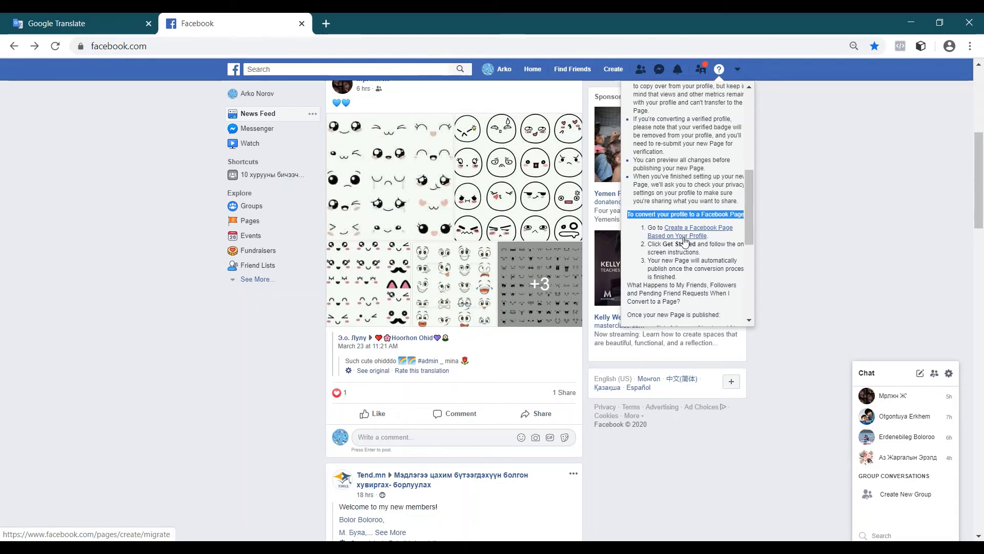
left_click(697, 236)
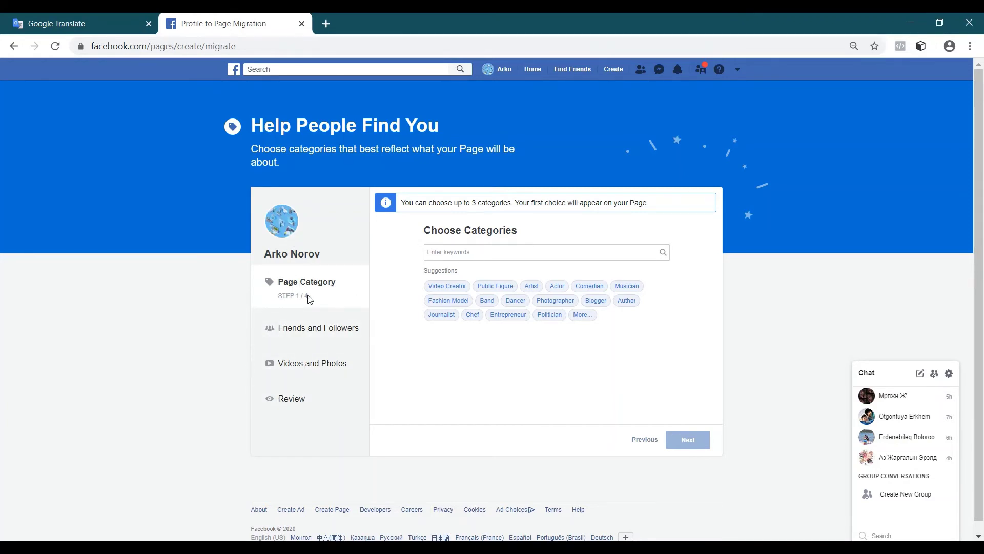
left_click(473, 256)
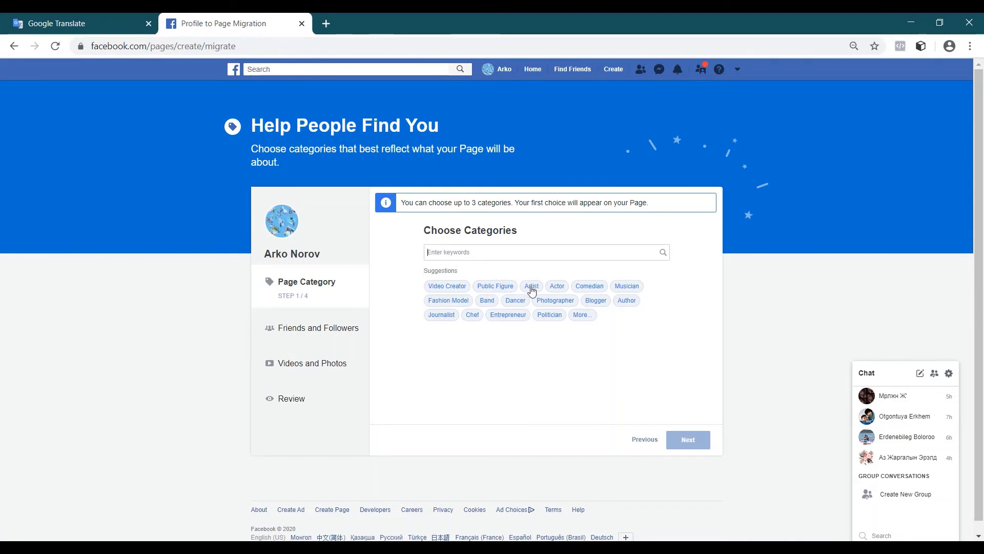
left_click(509, 250)
type("loc")
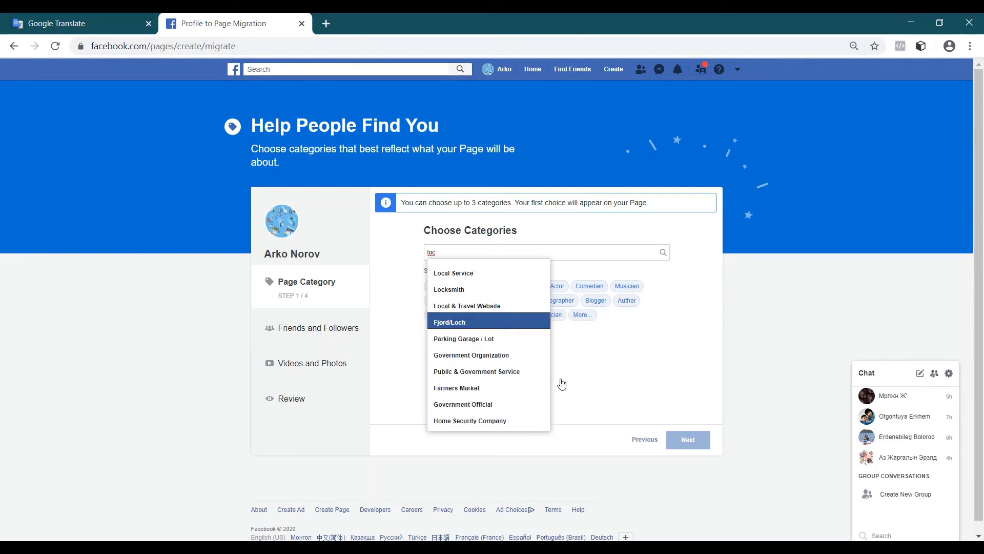
left_click(610, 363)
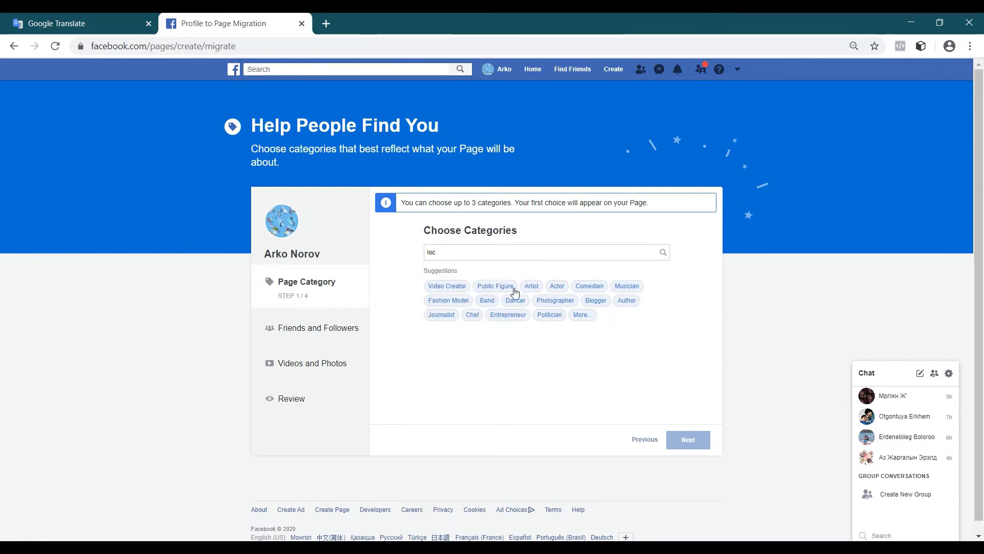
Step: Choose Public Figure as the Page category and continue to the friends and followers selection
left_click(500, 291)
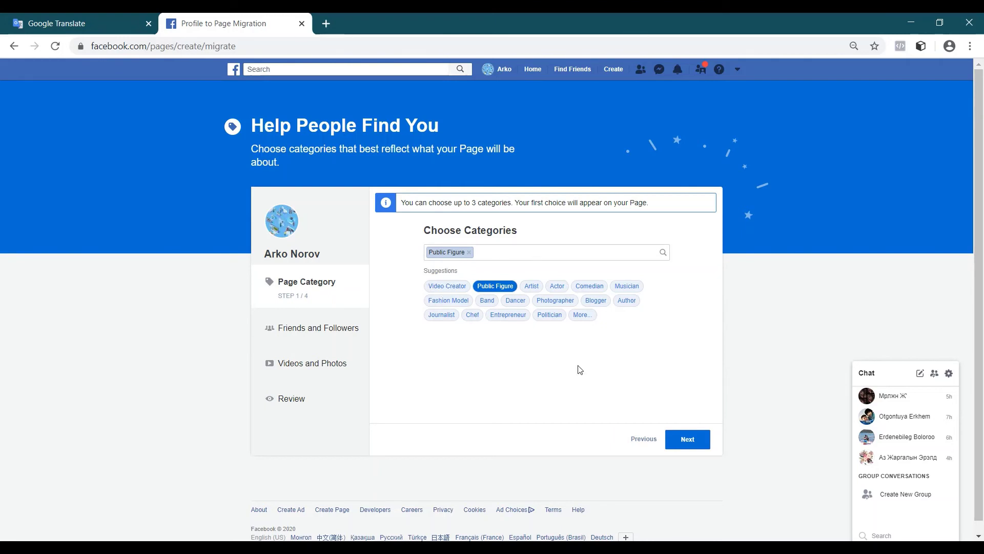
left_click(688, 442)
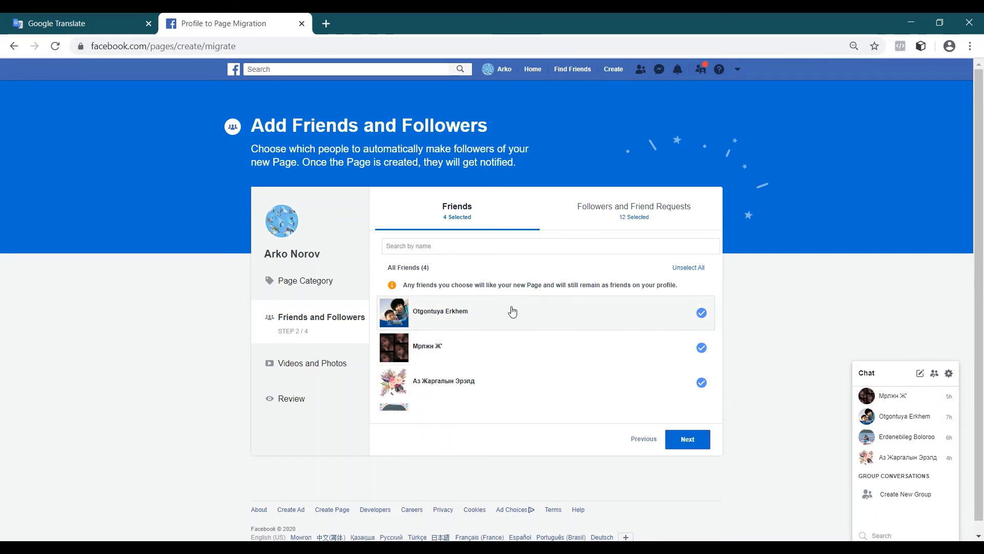
Step: Keep all friends and friend requests selected as followers, add no videos or photos, and create the Page
scroll(579, 344, "down", 1)
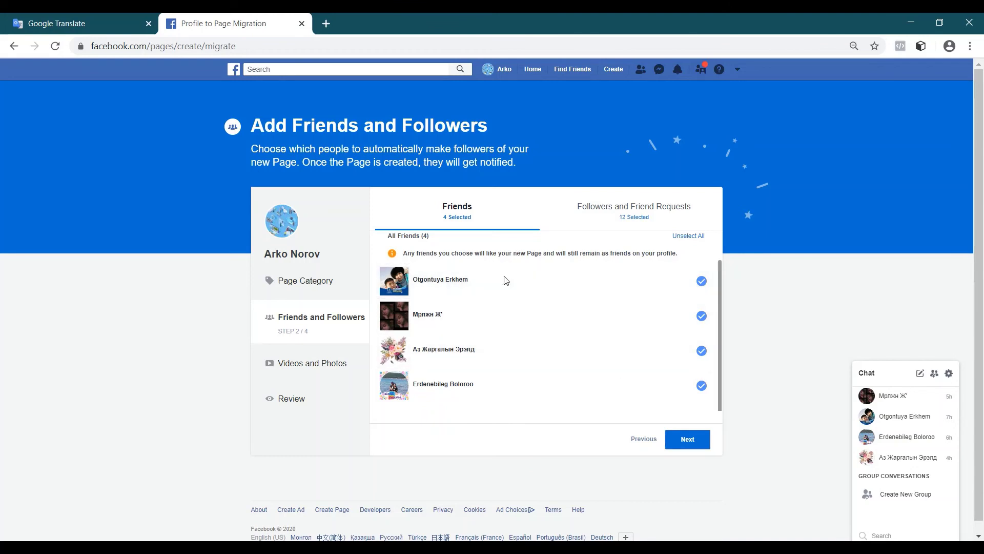
left_click(688, 439)
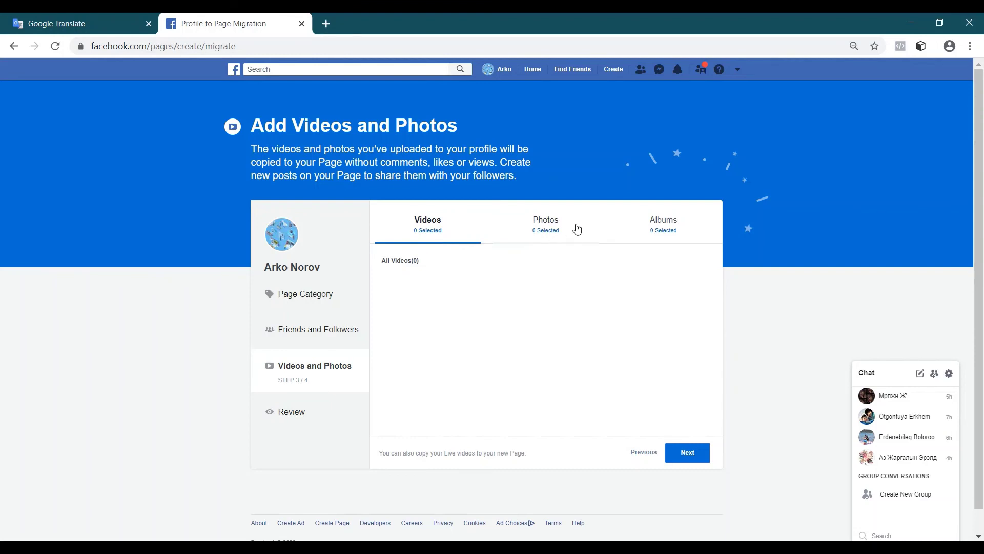
left_click(701, 455)
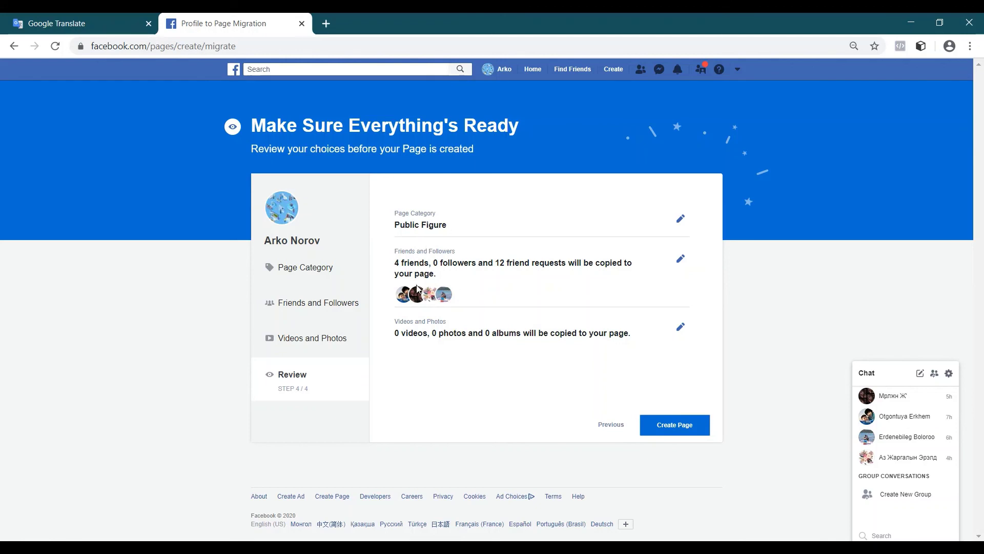
left_click(675, 434)
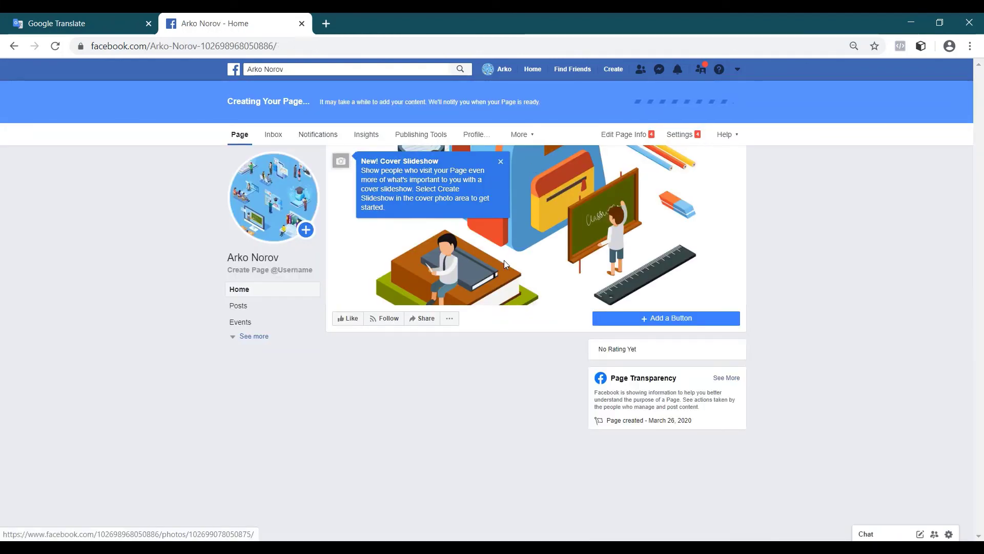
Step: Look over the new Page's home and open its posts section
scroll(796, 308, "down", 1)
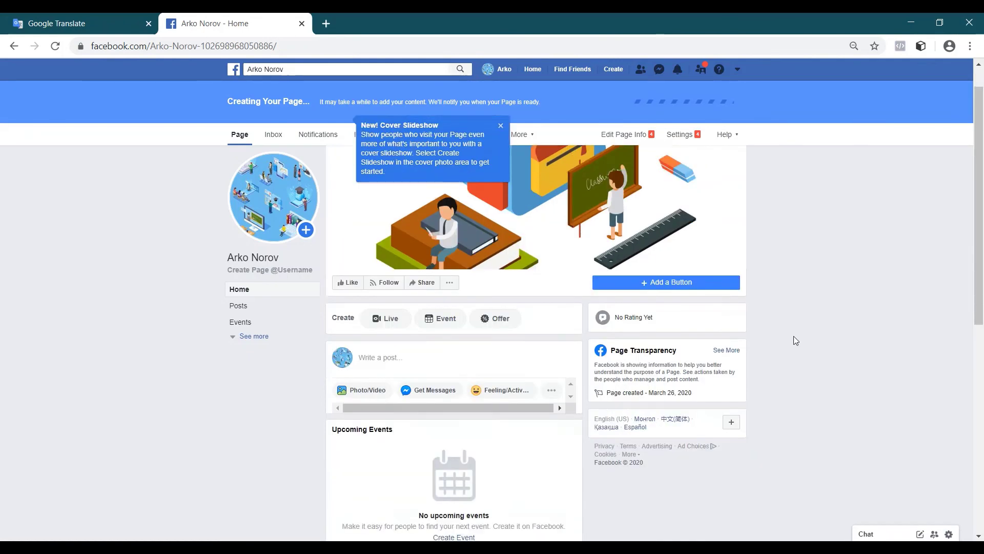
left_click(235, 306)
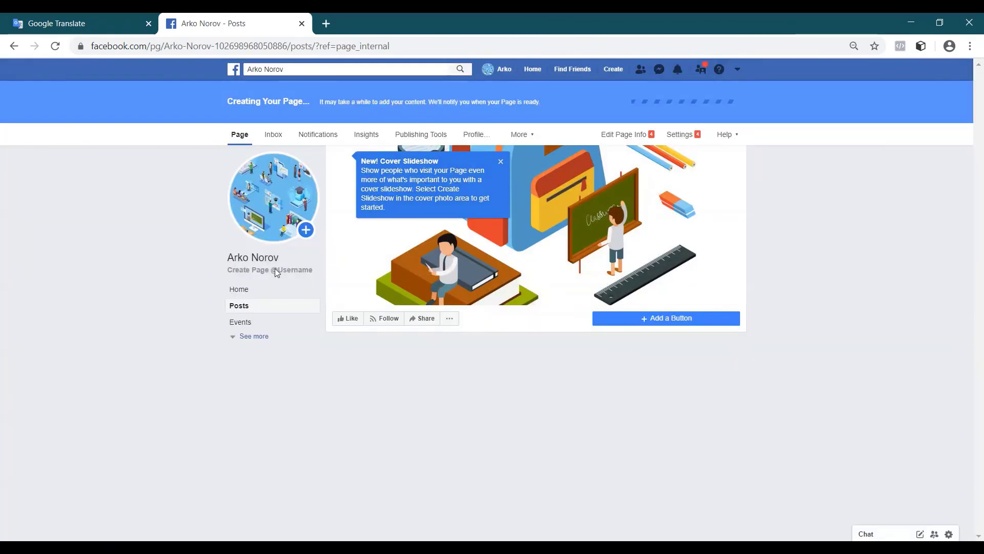
left_click(275, 270)
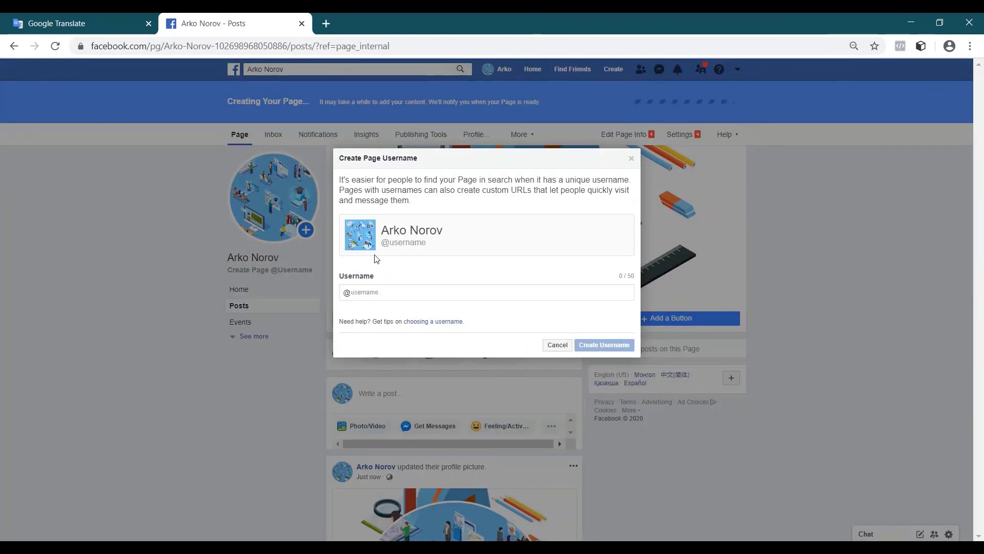
left_click(635, 163)
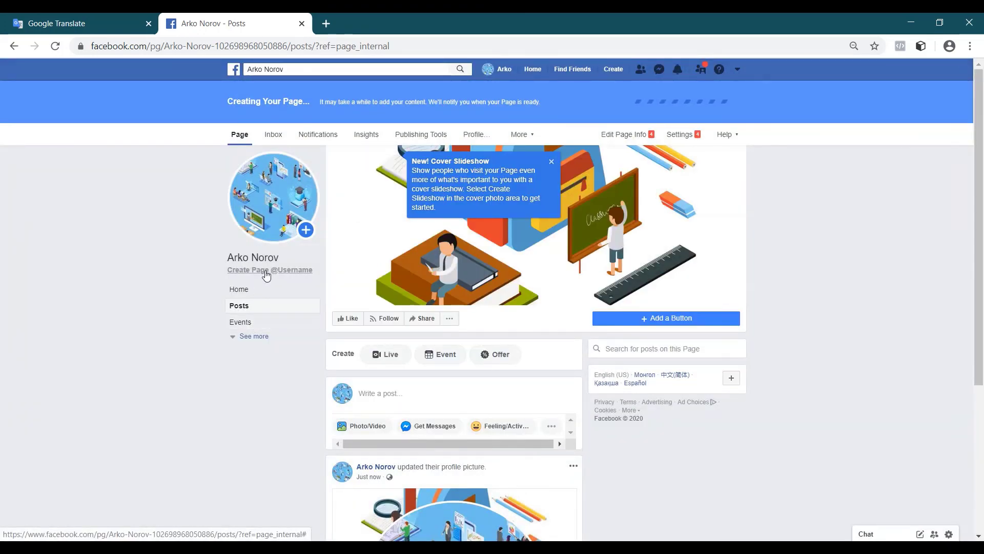
left_click(266, 272)
left_click(377, 292)
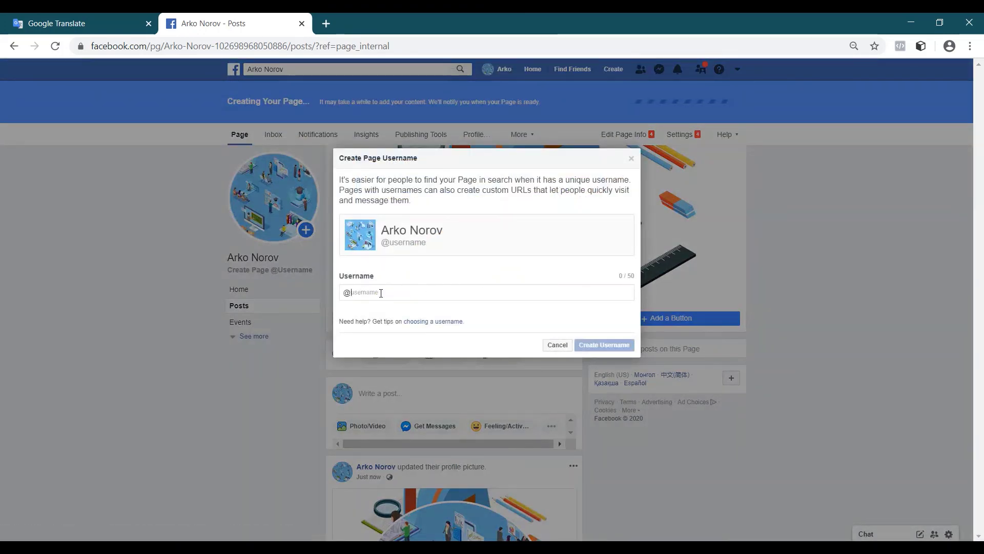
left_click(566, 349)
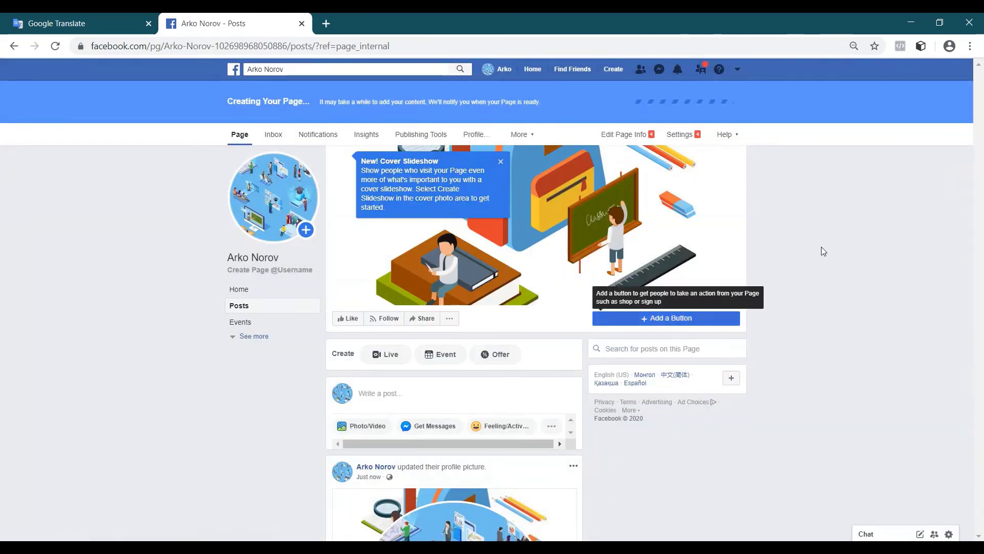